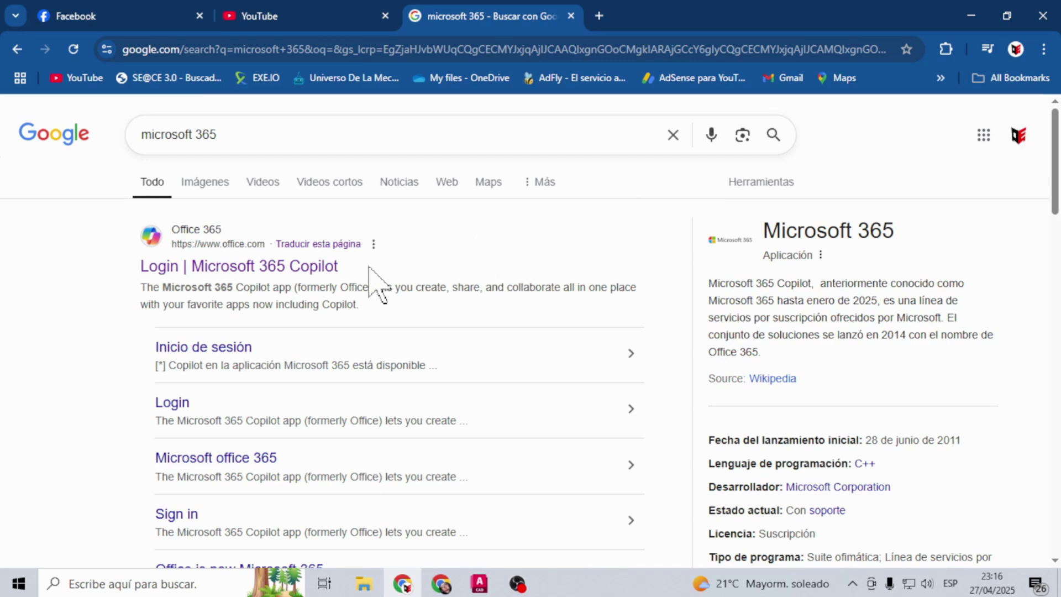
# Step: Open the 'Login | Microsoft 365 Copilot' result from the Google search for microsoft 365
pyautogui.click(290, 270)
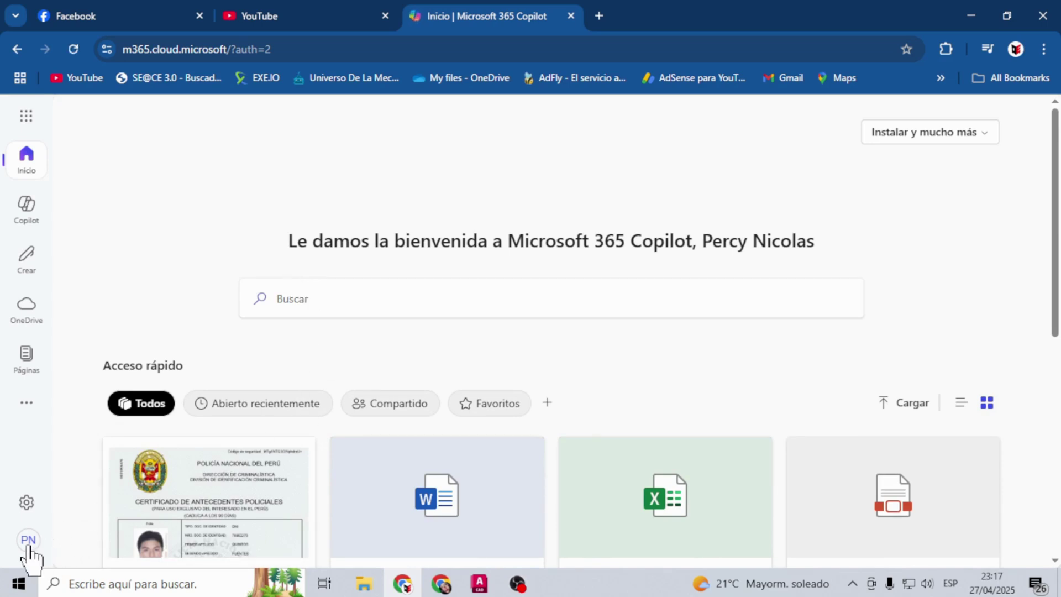
# Step: Switch to a different account and sign in with the school account's saved e-mail and password
pyautogui.click(29, 544)
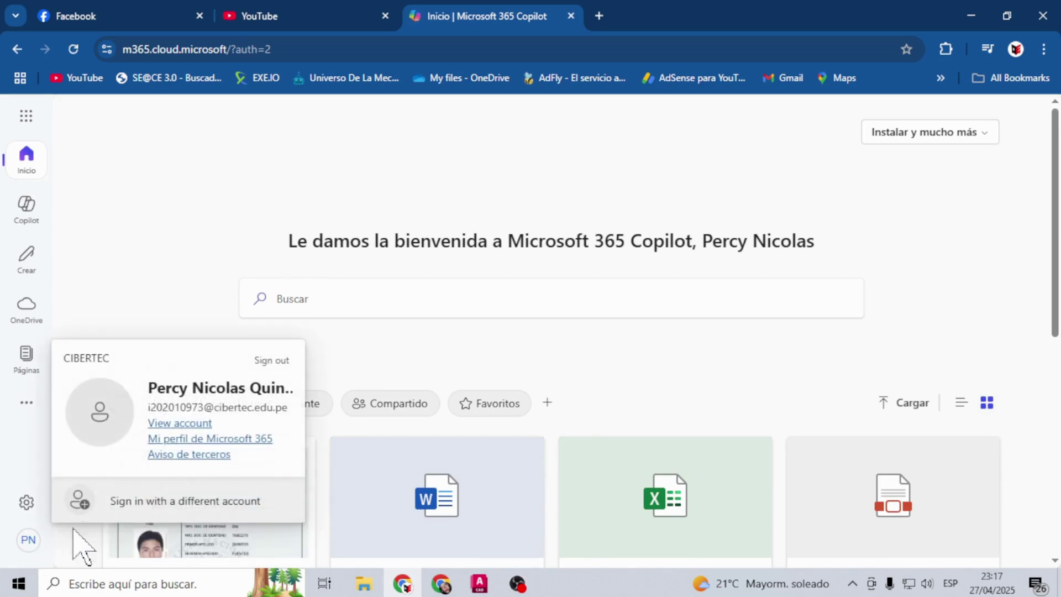
pyautogui.click(123, 514)
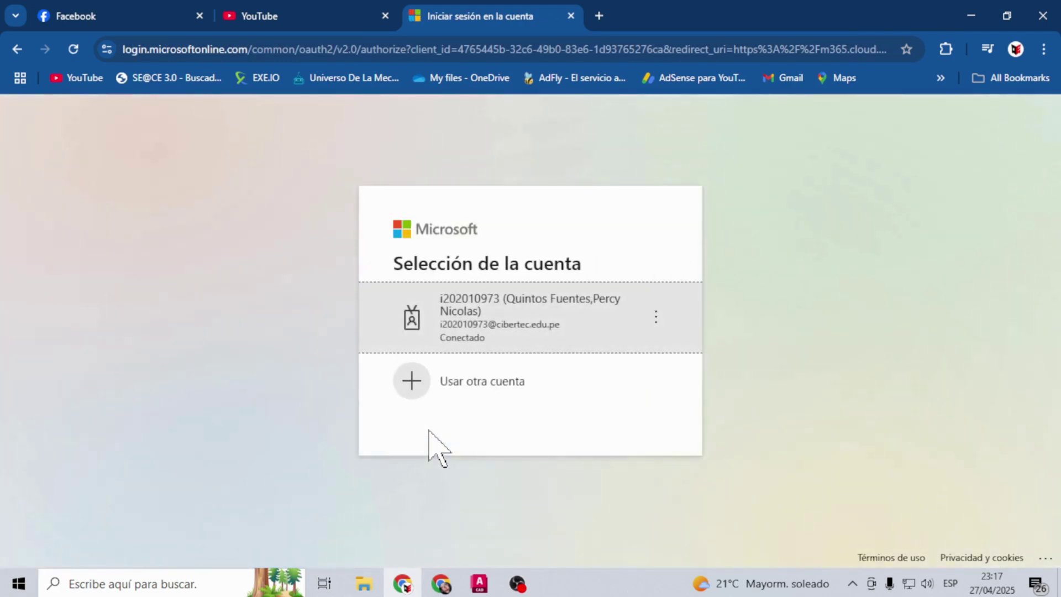
pyautogui.click(488, 392)
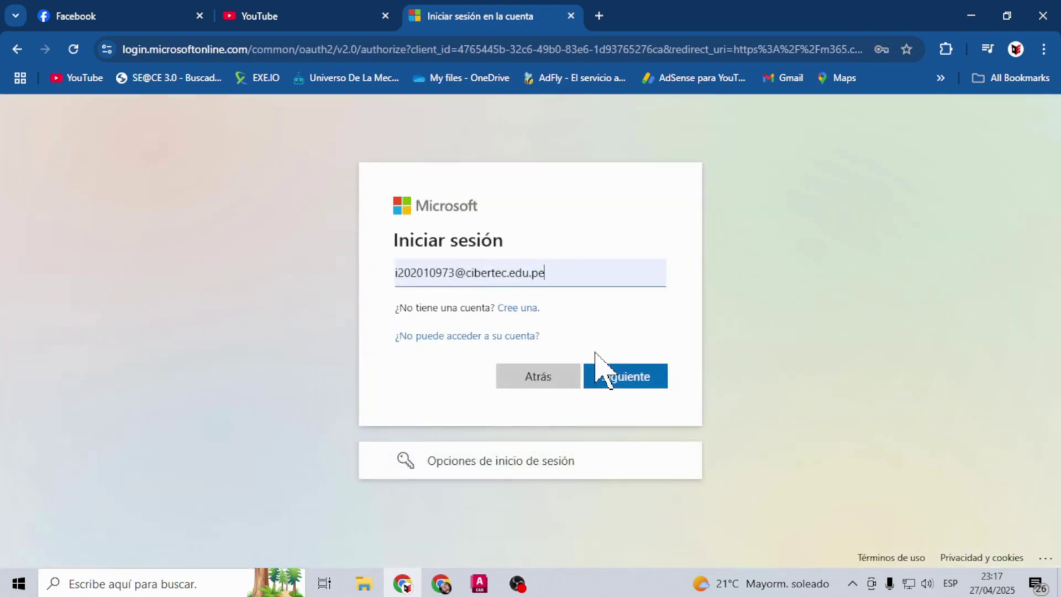
pyautogui.click(558, 272)
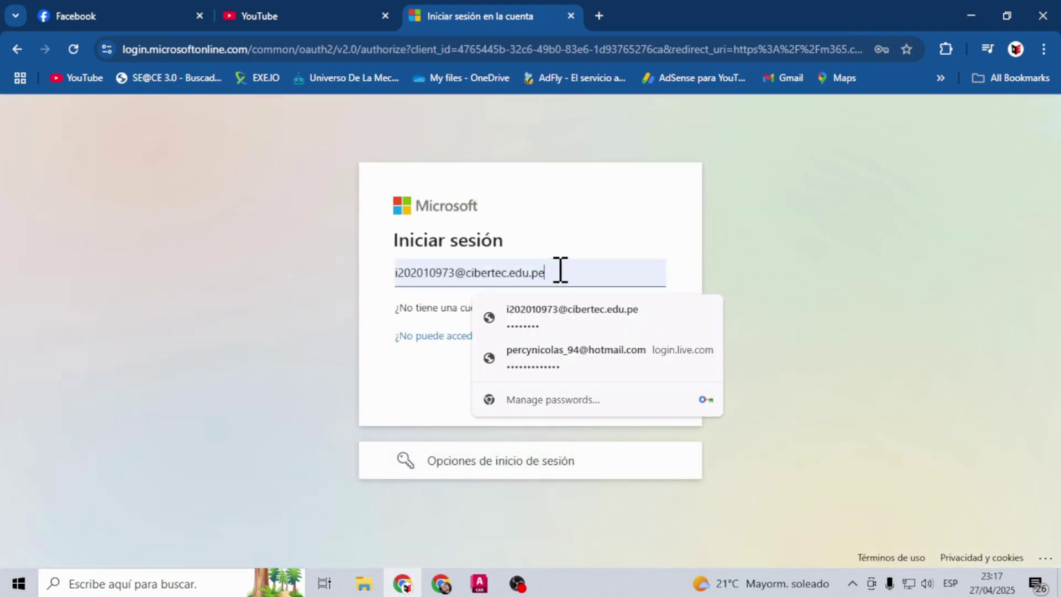
pyautogui.click(575, 324)
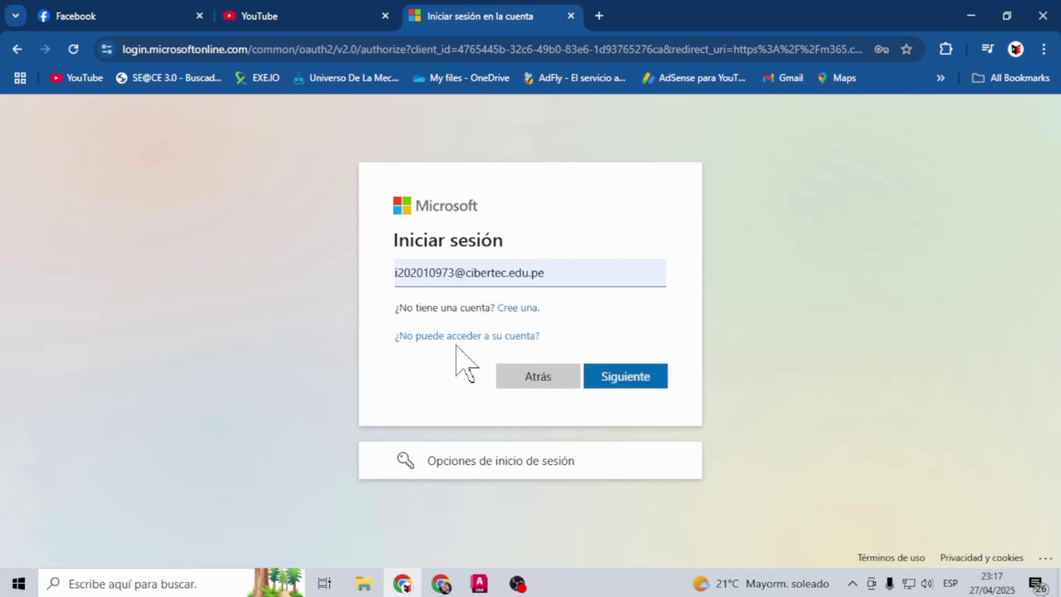
pyautogui.click(641, 385)
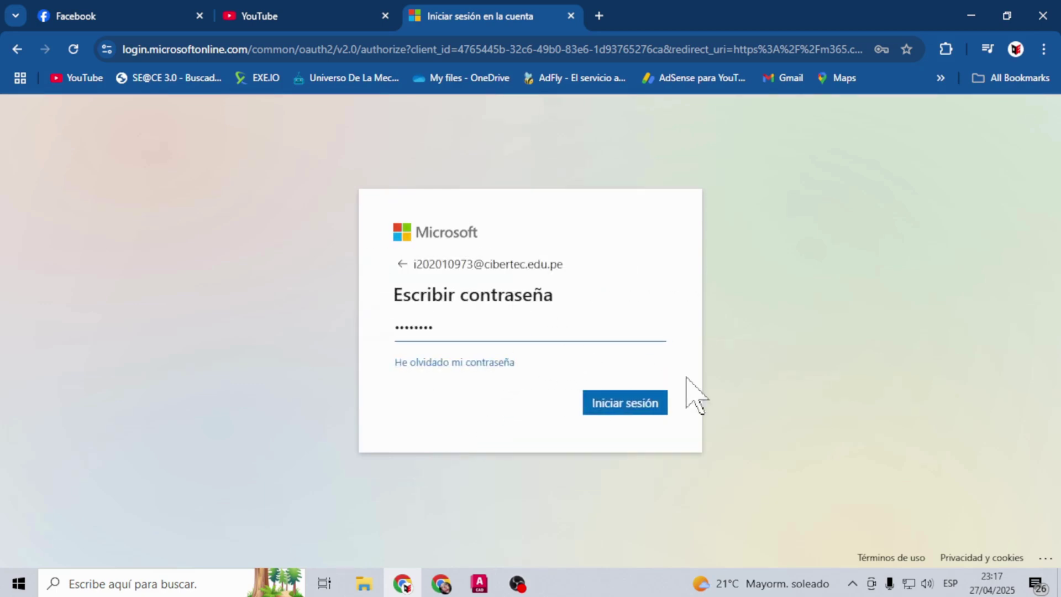
pyautogui.click(634, 407)
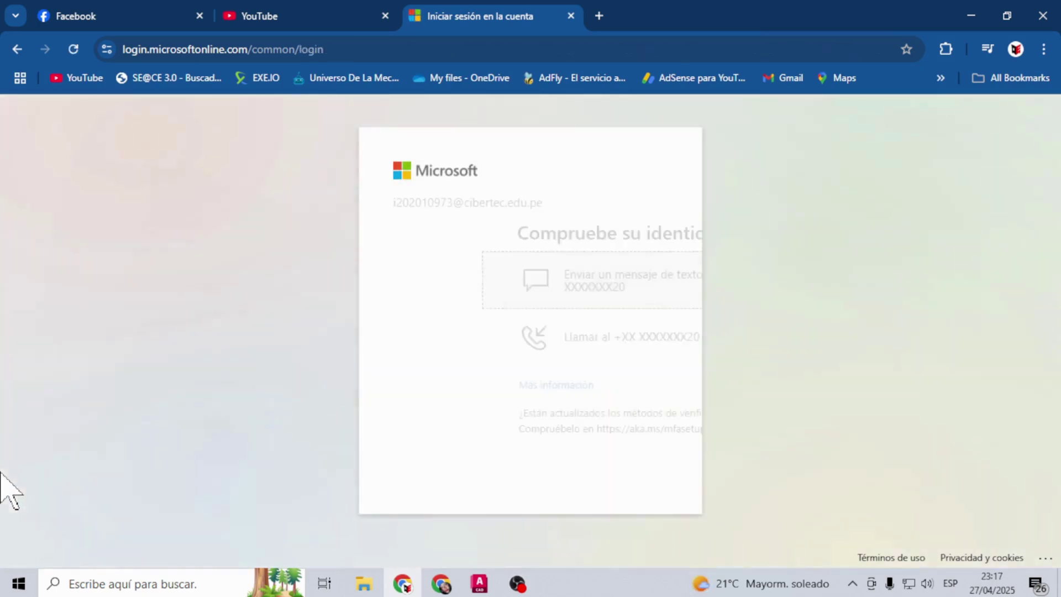
# Step: Verify identity with the texted SMS code and stay signed in on this browser
pyautogui.click(579, 283)
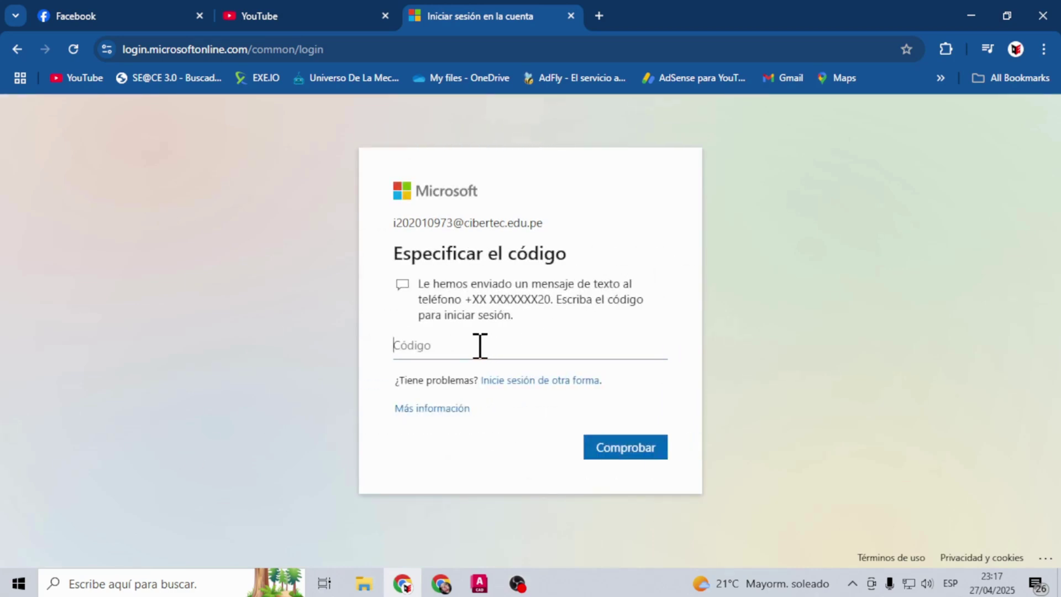
pyautogui.click(644, 451)
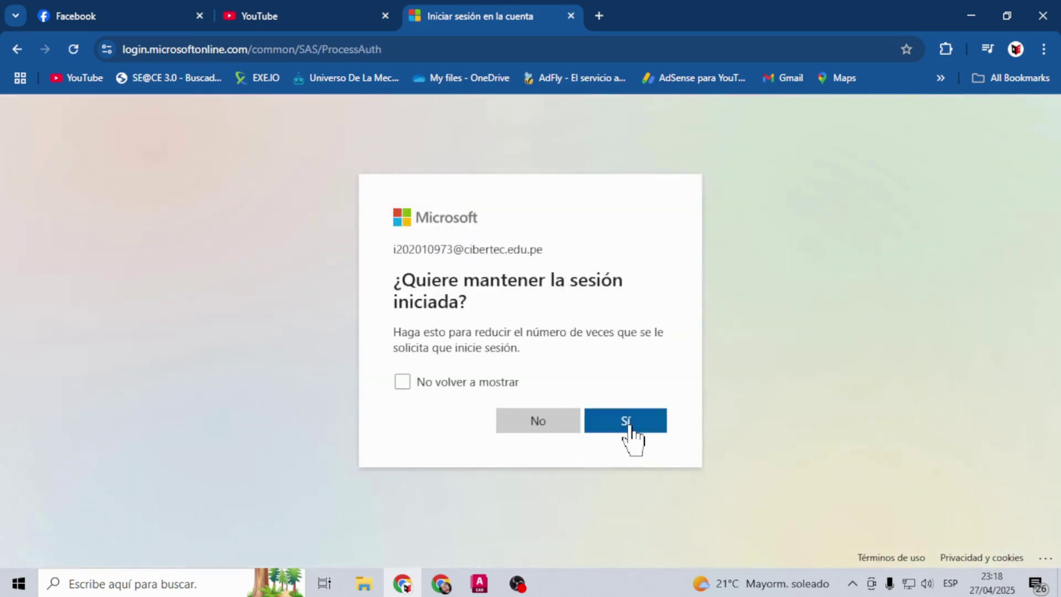
pyautogui.click(629, 425)
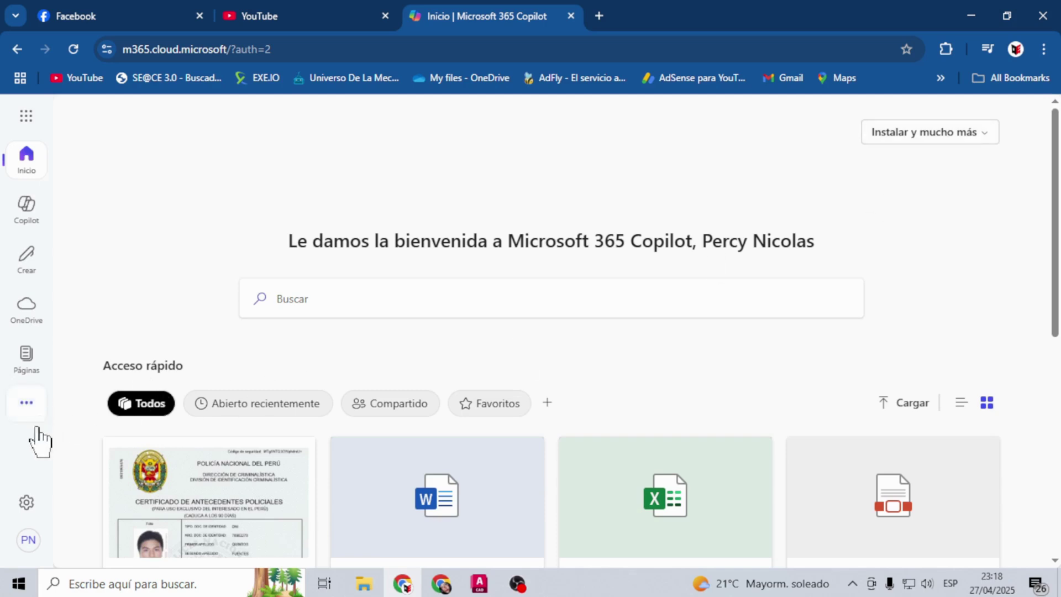
# Step: Look over the recent files, then show the 'Instalar y mucho más' install options
pyautogui.scroll(-8, 622, 442)
pyautogui.scroll(-1, 620, 436)
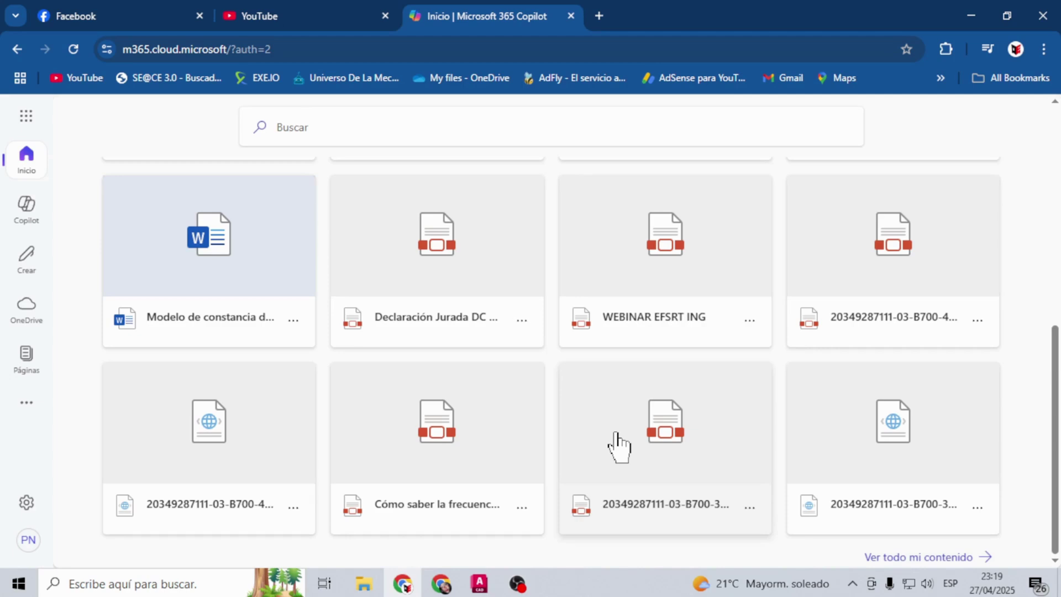
pyautogui.scroll(9, 106, 473)
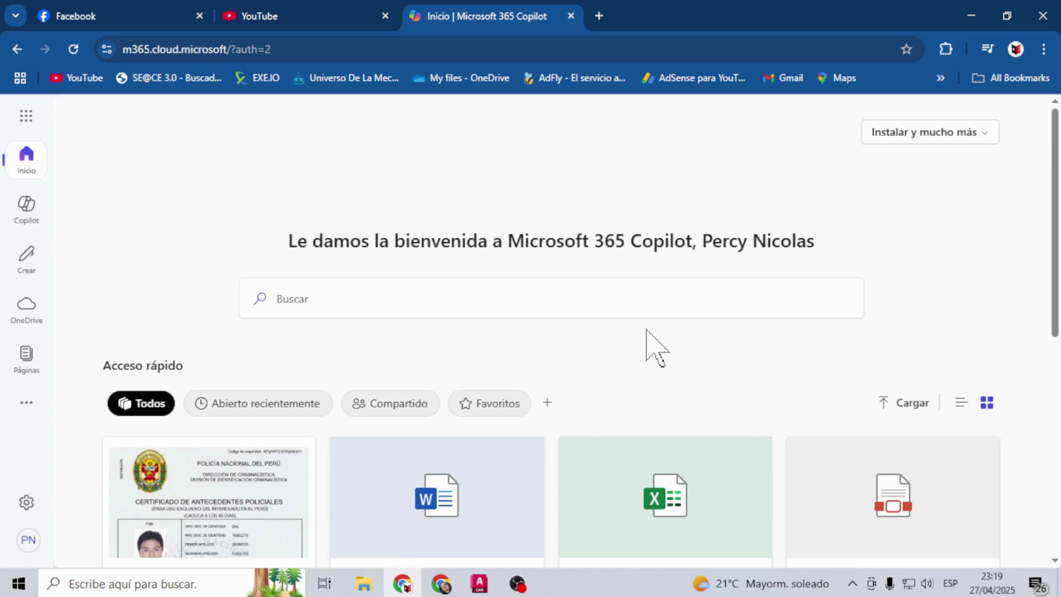
pyautogui.click(981, 143)
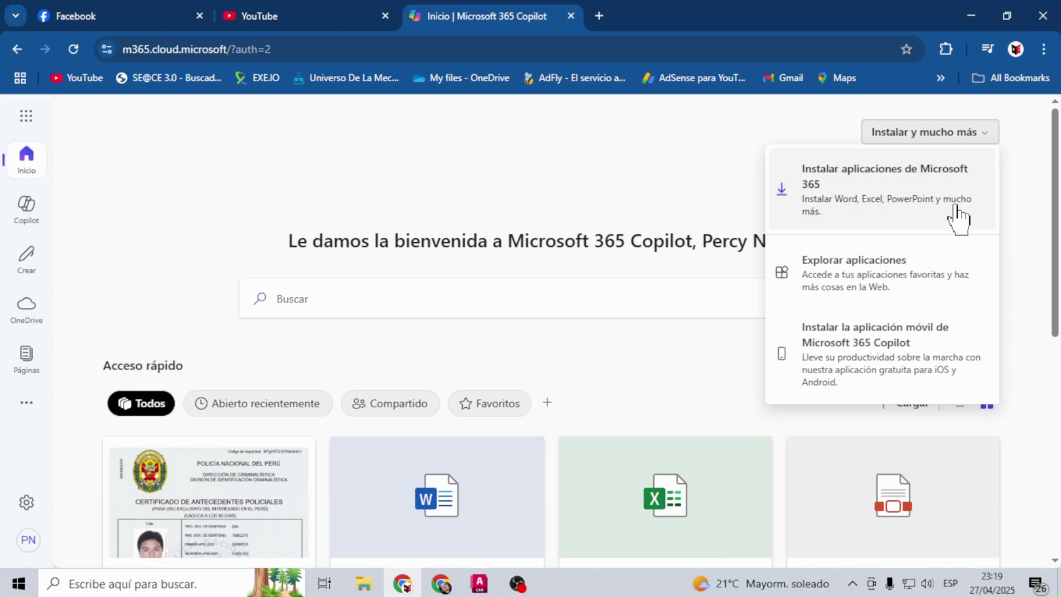
# Step: Request the 64 bits Office installer through 'Instalar aplicaciones de Microsoft 365' and Instalar Oficina
pyautogui.click(877, 200)
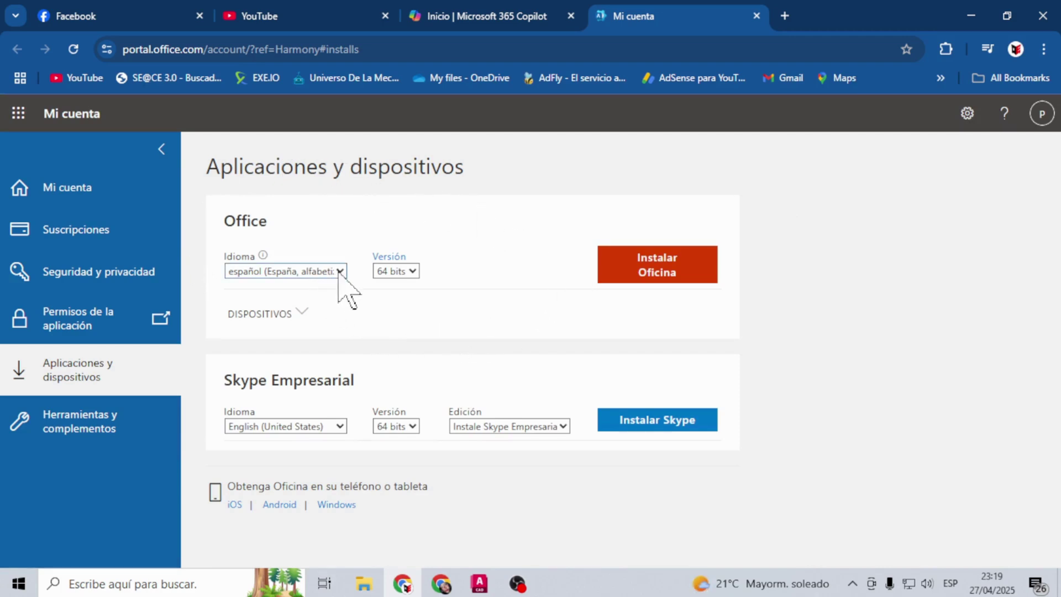
pyautogui.click(412, 272)
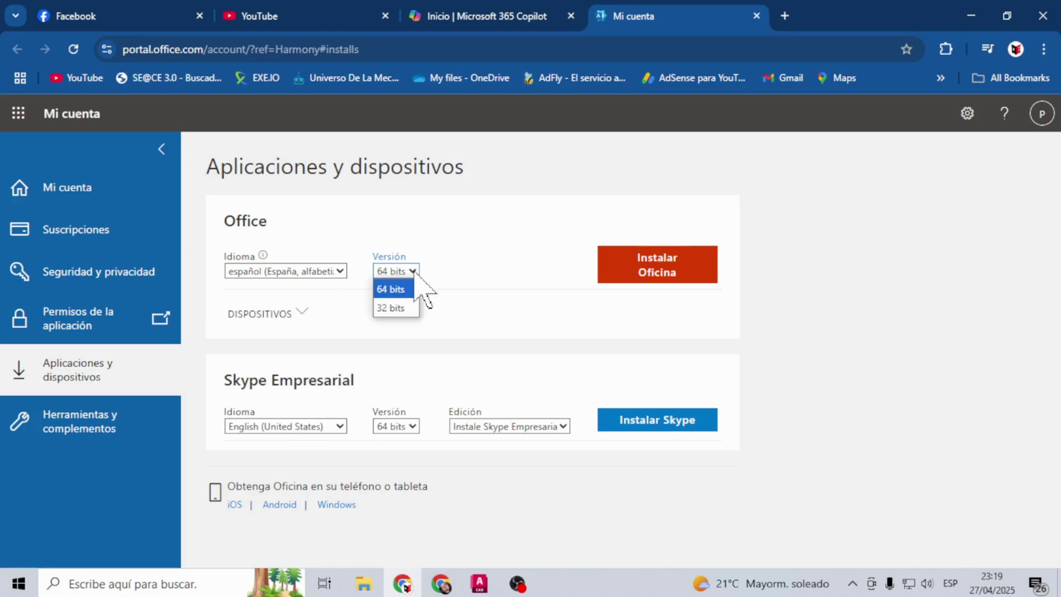
pyautogui.click(415, 271)
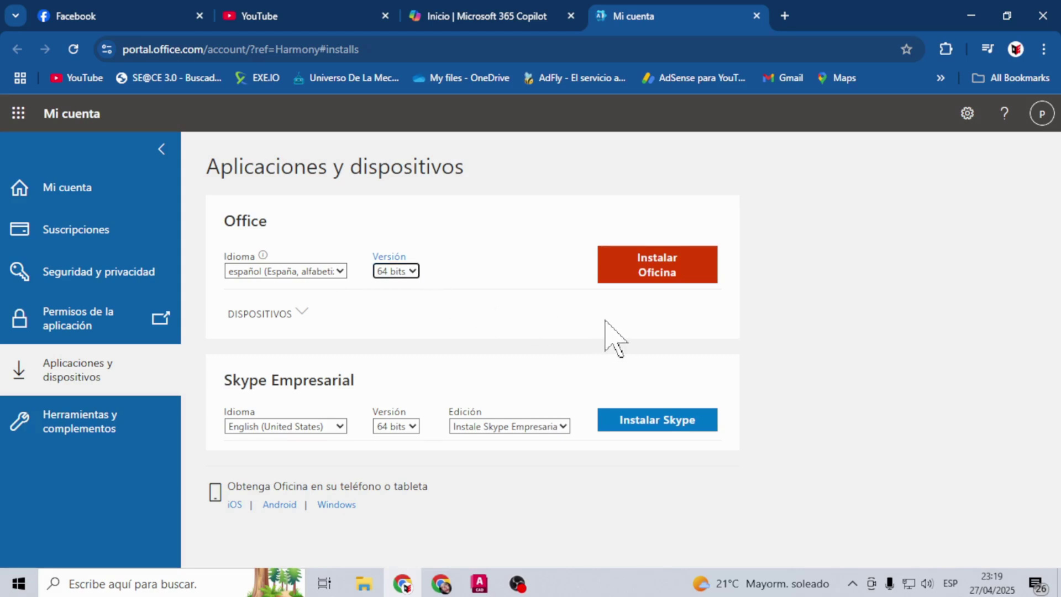
pyautogui.click(690, 273)
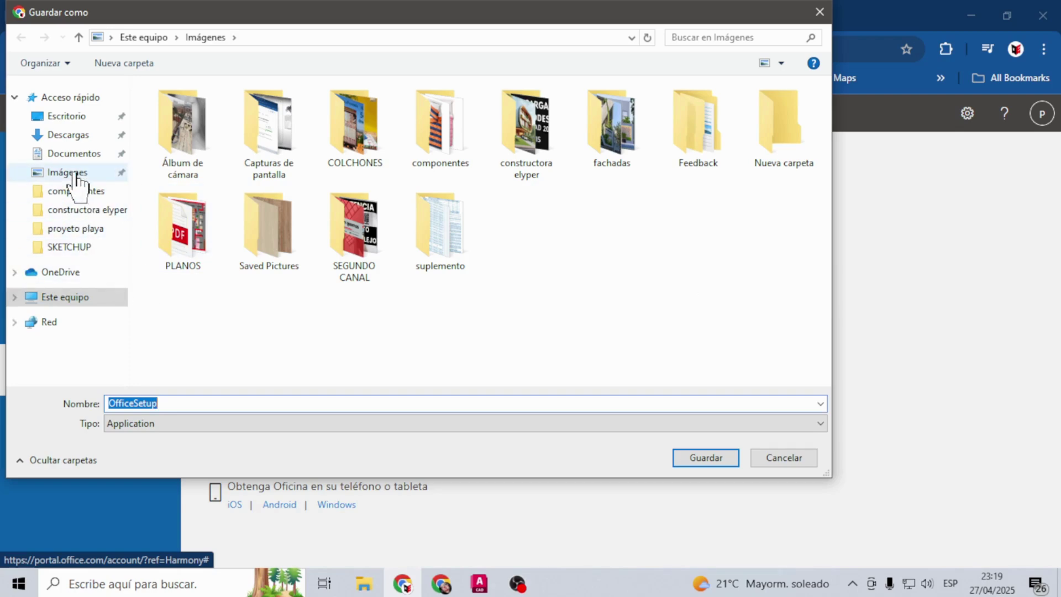
# Step: Save OfficeSetup to Escritorio and show the downloaded installer in File Explorer
pyautogui.click(68, 116)
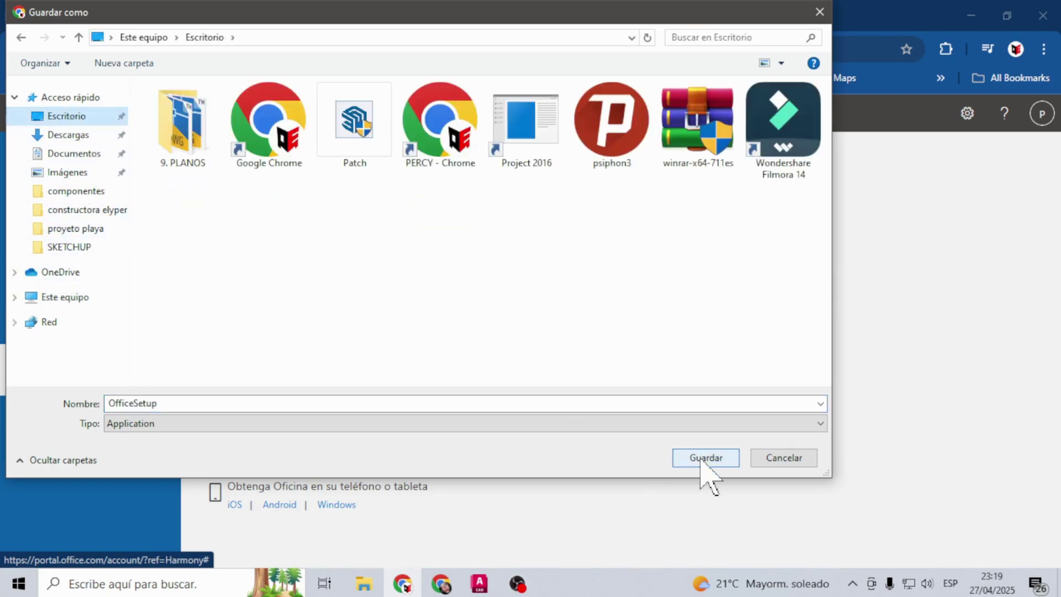
pyautogui.click(706, 458)
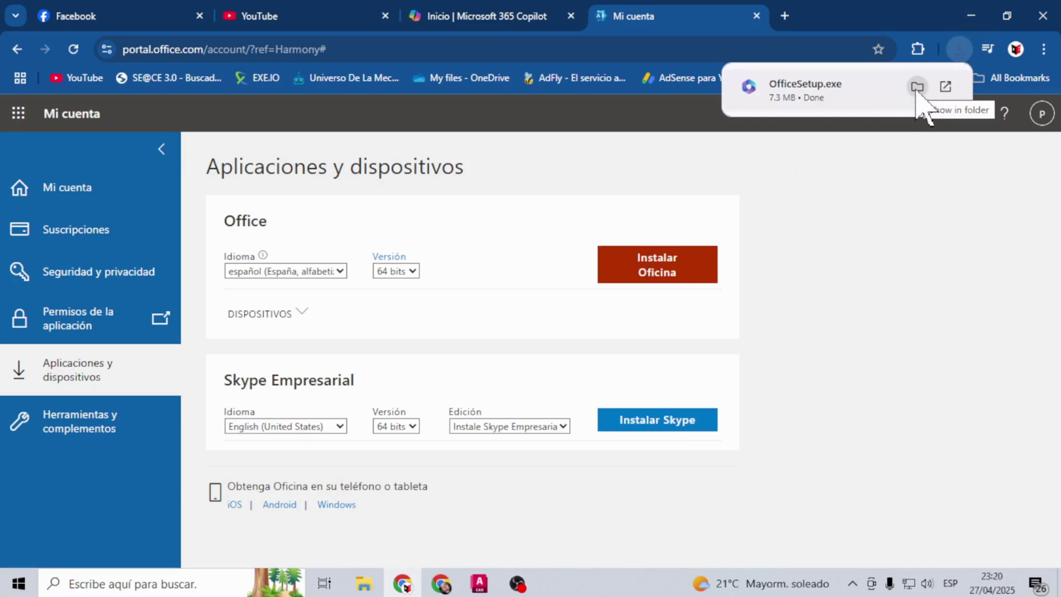
pyautogui.click(917, 86)
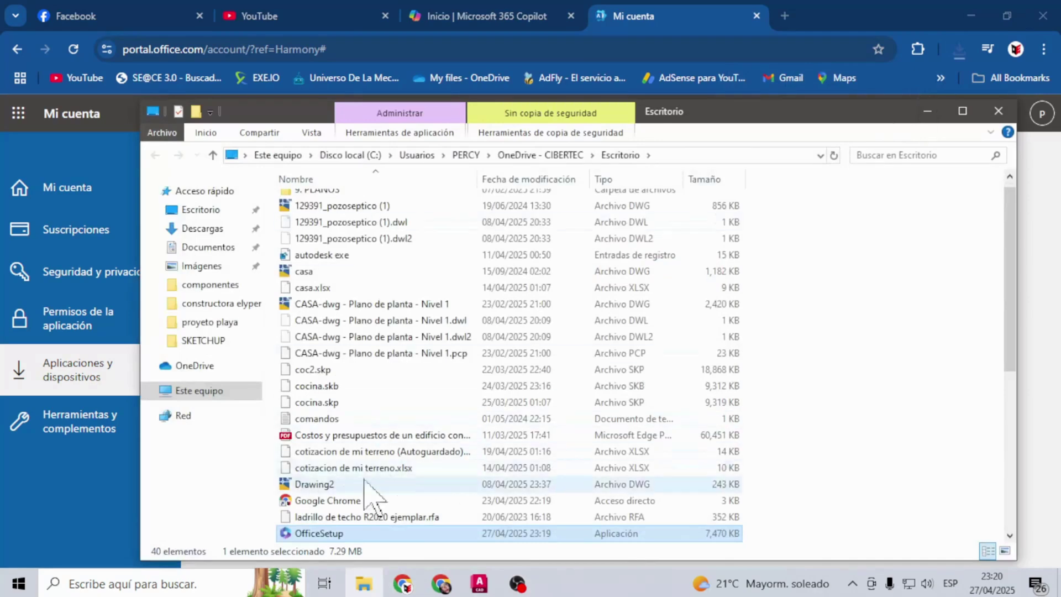
# Step: Run OfficeSetup as administrator, allow the elevation prompt, and minimize the windows during installation
pyautogui.doubleClick(326, 533)
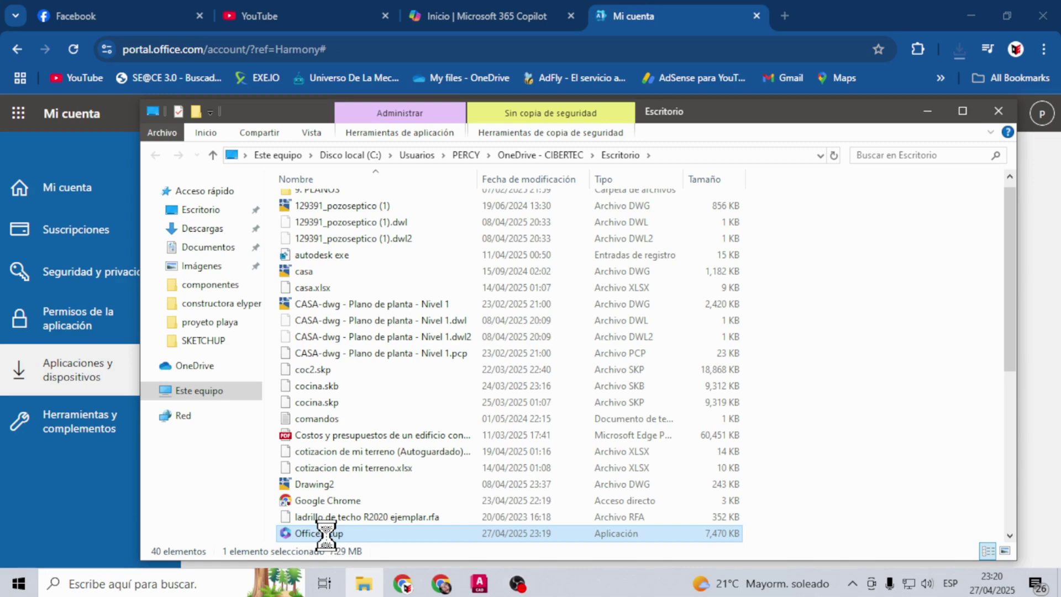
pyautogui.rightClick(326, 534)
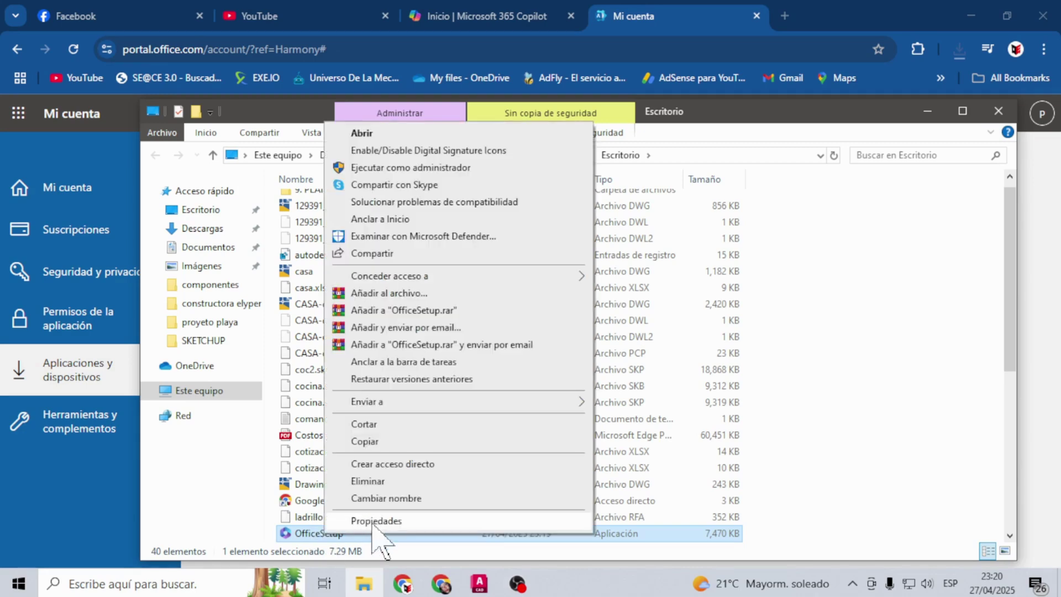
pyautogui.click(390, 168)
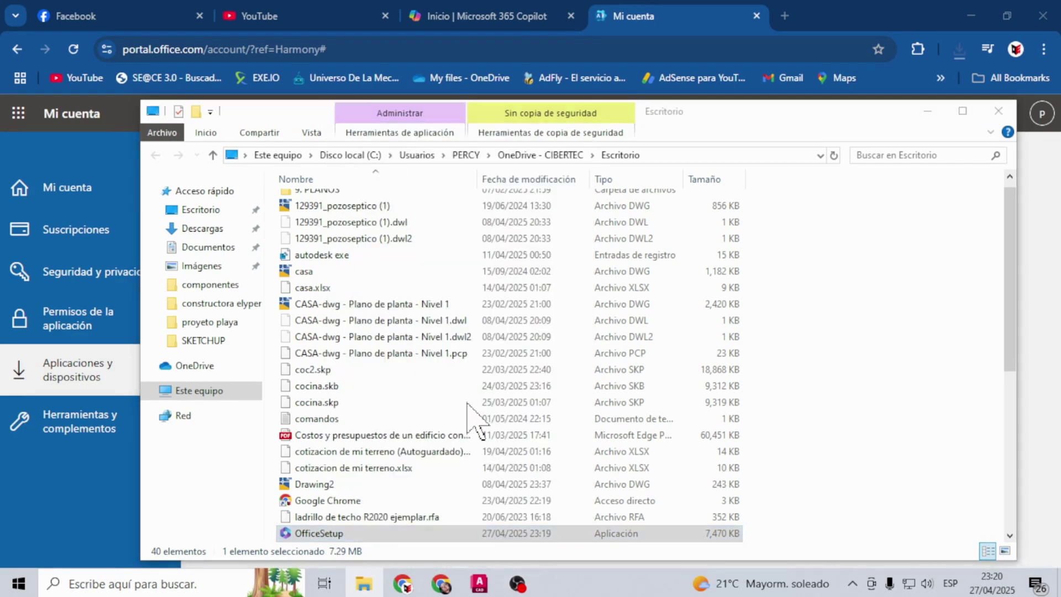
pyautogui.click(584, 356)
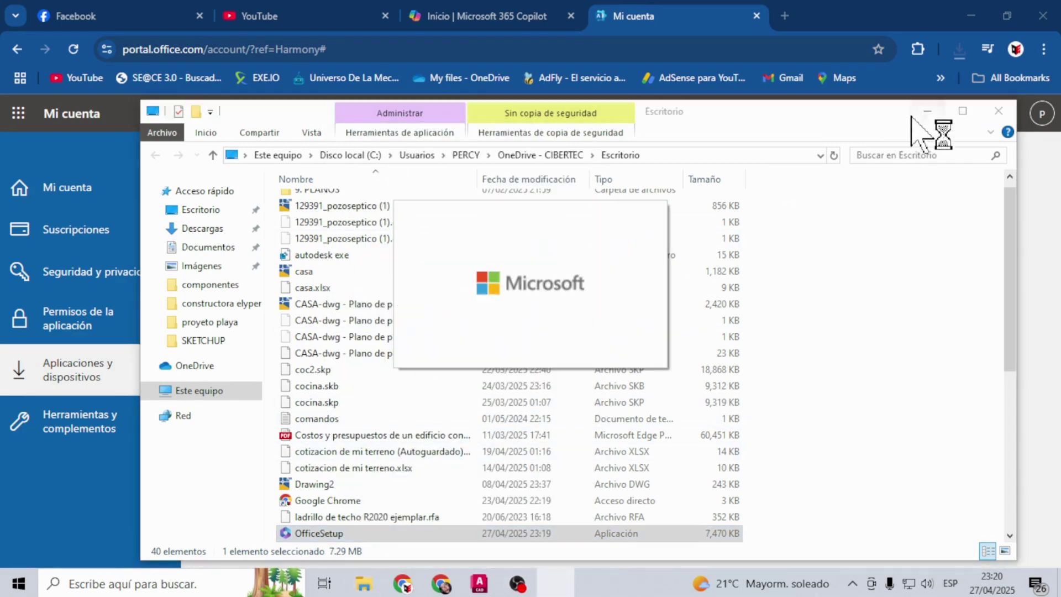
pyautogui.click(930, 112)
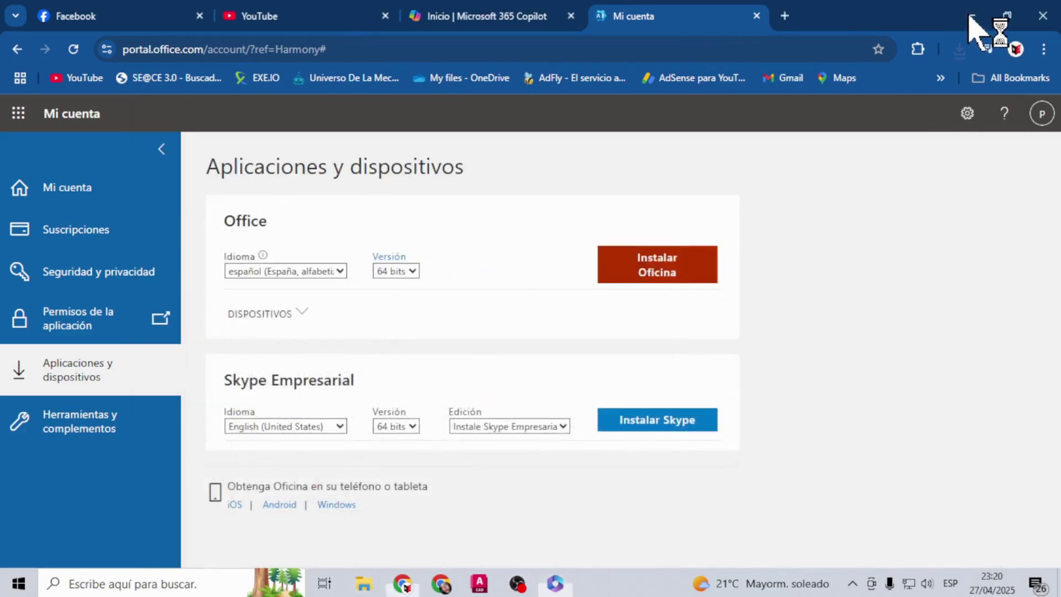
pyautogui.click(971, 16)
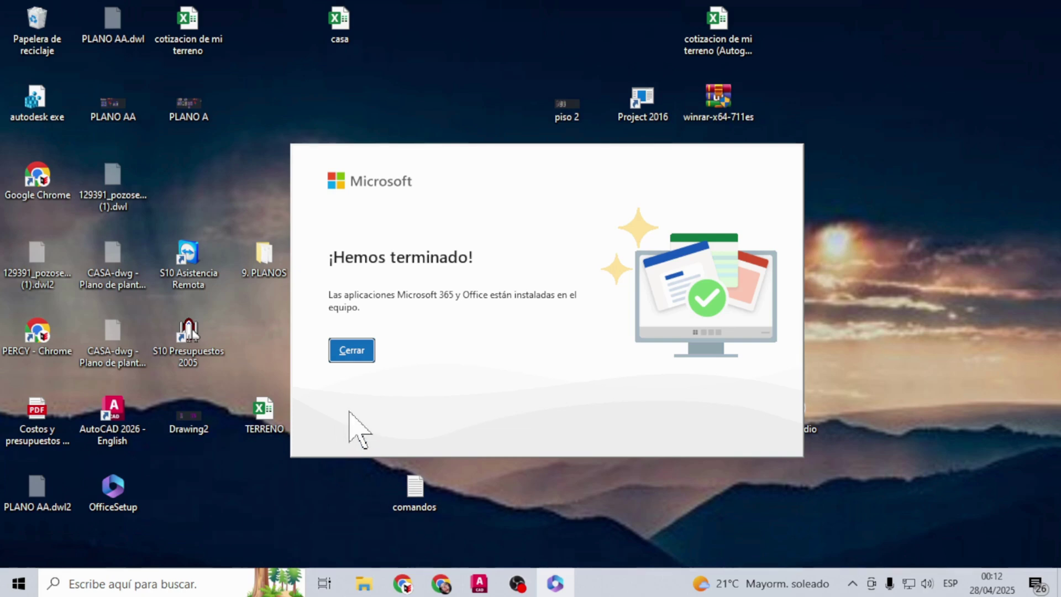
# Step: Close the installation-finished message and refresh the desktop with Actualizar
pyautogui.click(352, 357)
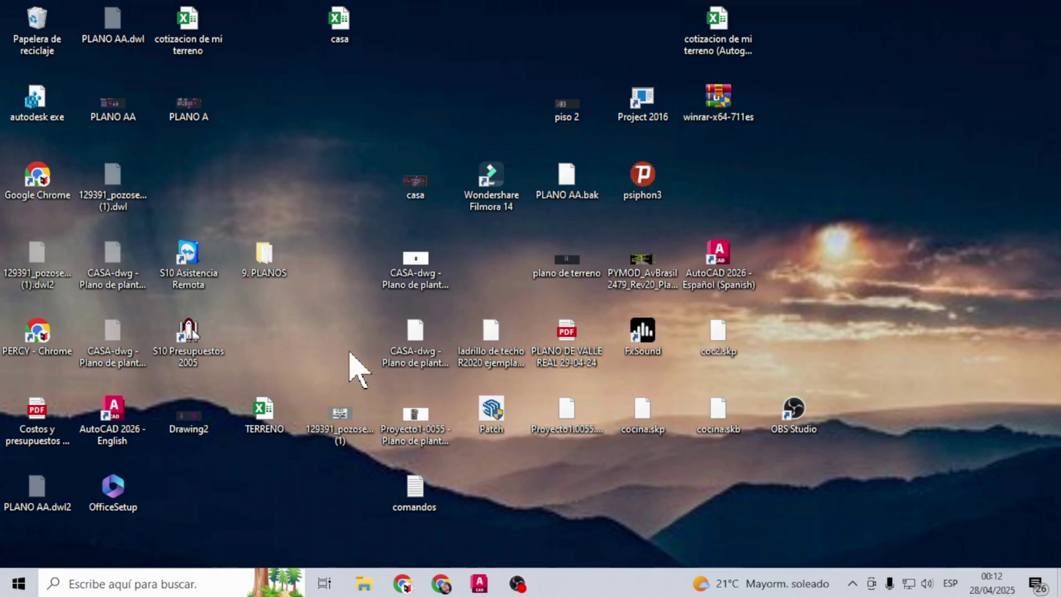
pyautogui.rightClick(881, 298)
pyautogui.click(909, 346)
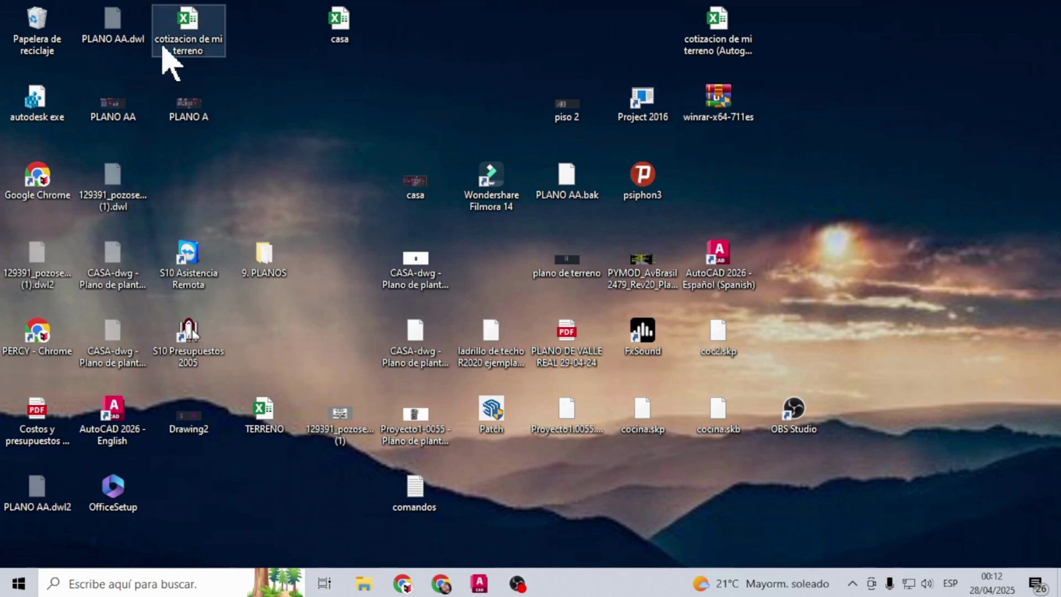
# Step: Move 'cotizacion de mi terreno' to the bottom row and open the TERRENO workbook in Excel
pyautogui.moveTo(181, 32); pyautogui.dragTo(289, 107)
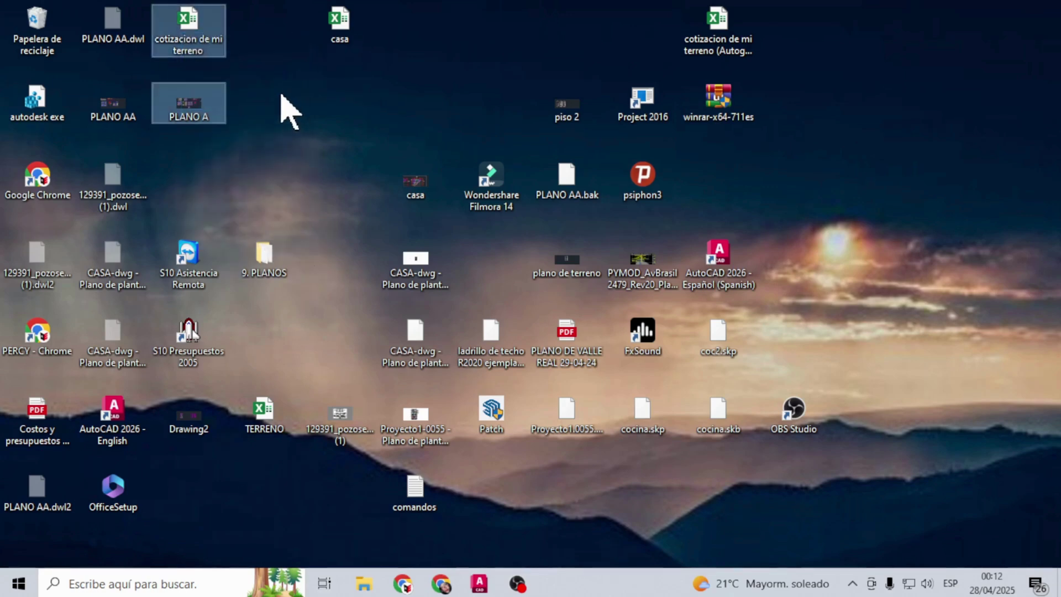
pyautogui.click(182, 41)
pyautogui.moveTo(182, 40); pyautogui.dragTo(251, 503)
pyautogui.click(286, 419)
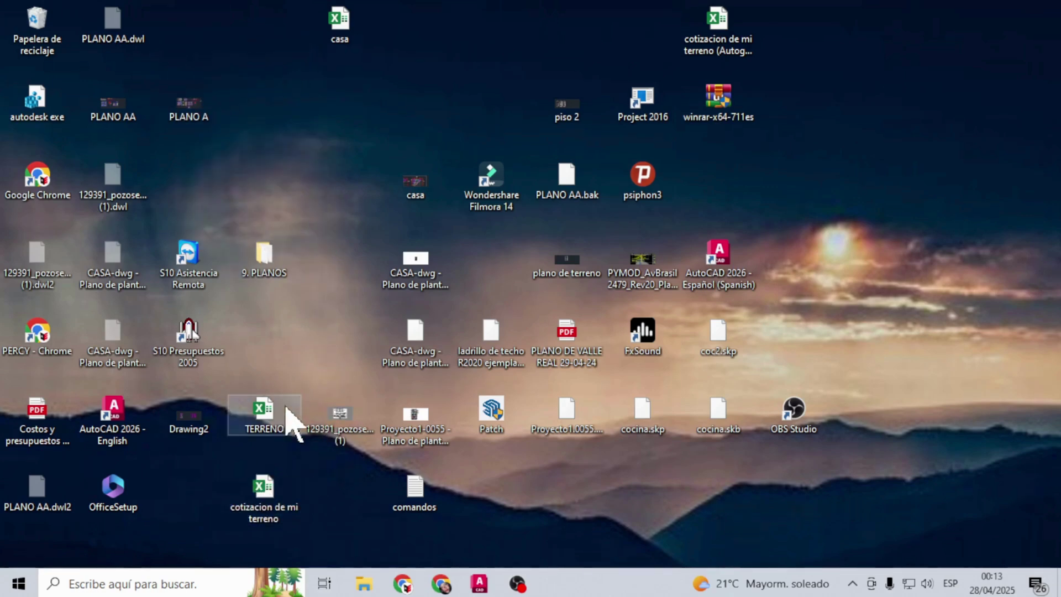
pyautogui.doubleClick(277, 433)
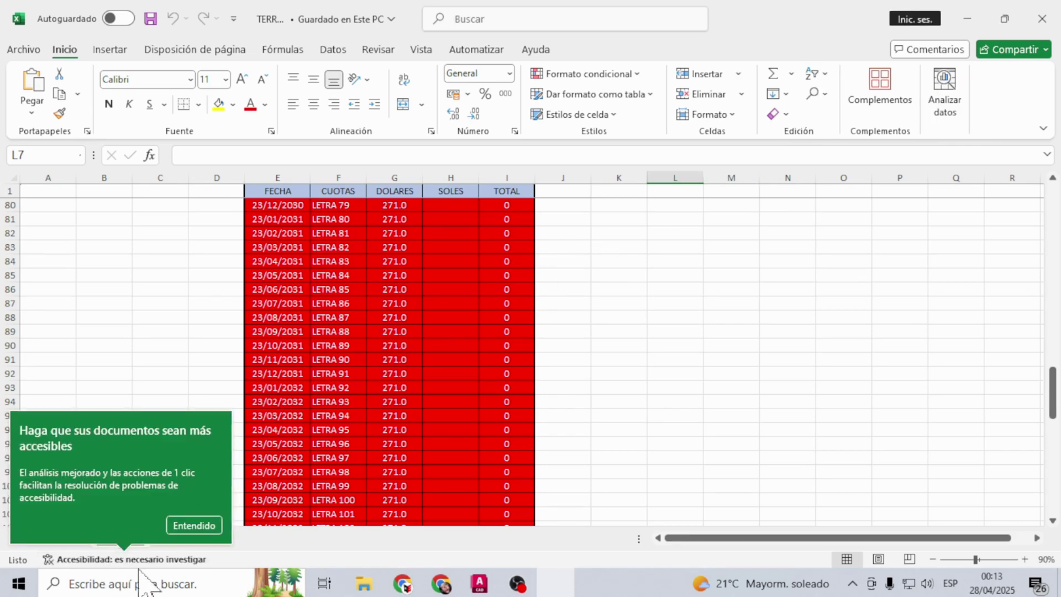
# Step: Dismiss the accessibility tip with Entendido and continue to the Activar Office sign-in
pyautogui.click(194, 525)
pyautogui.scroll(20, 343, 516)
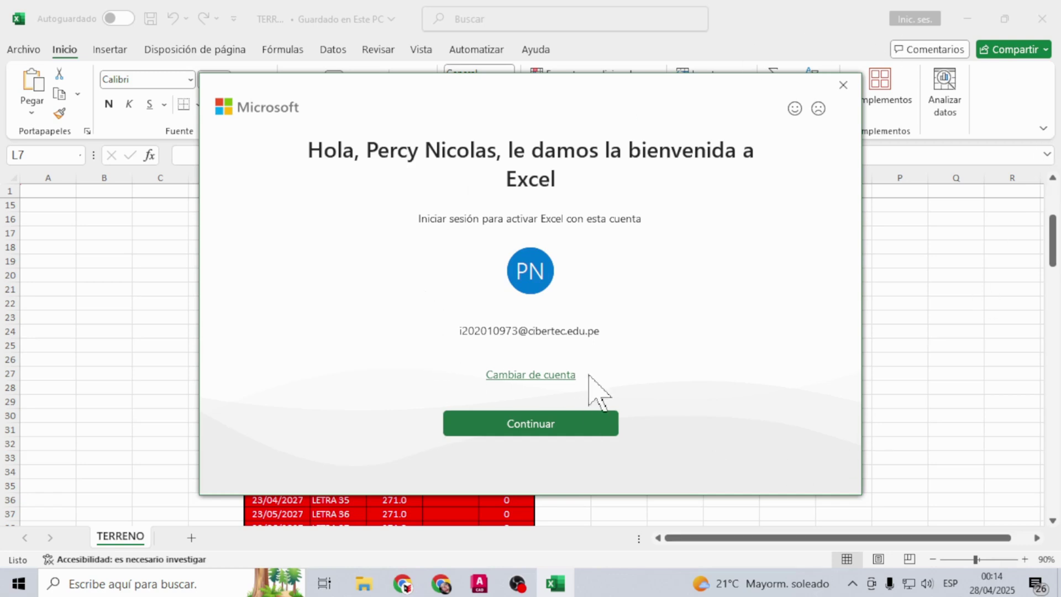
pyautogui.click(563, 431)
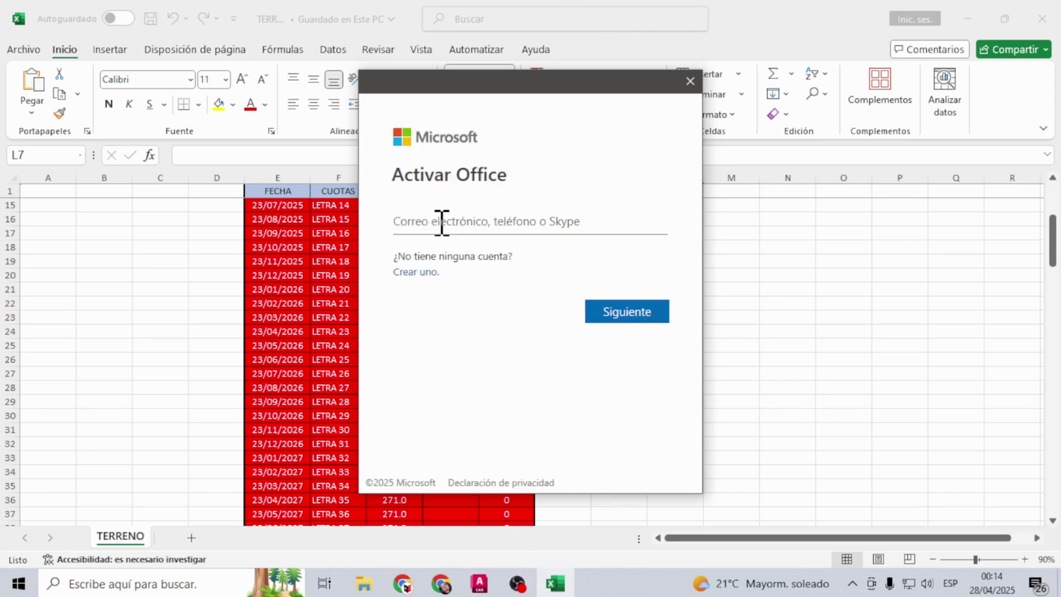
# Step: Sign in to Activar Office by pasting the school account's e-mail and password
pyautogui.hotkey('ctrl', 'v')
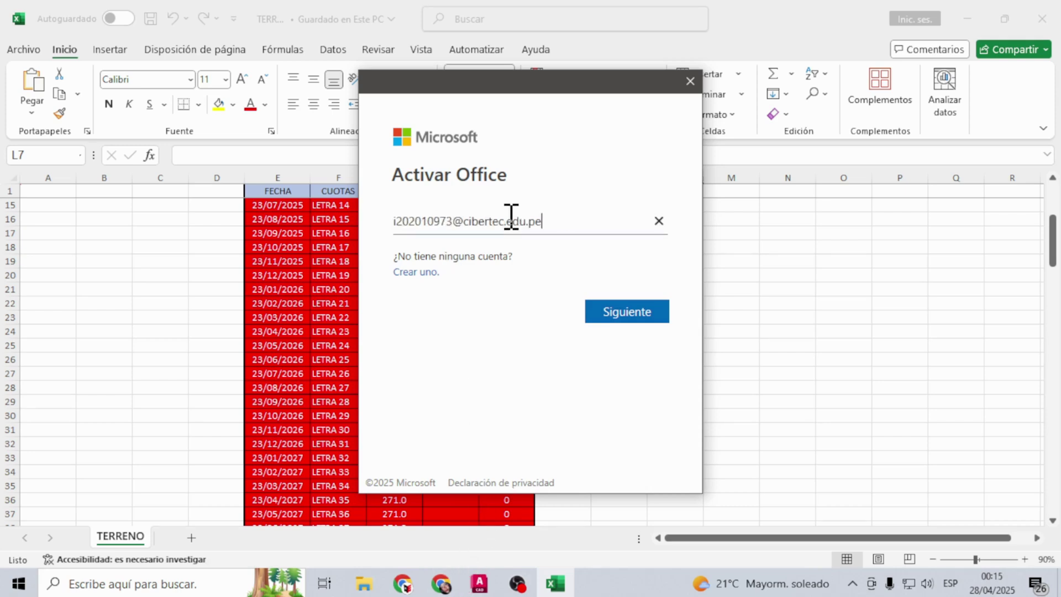
pyautogui.click(635, 321)
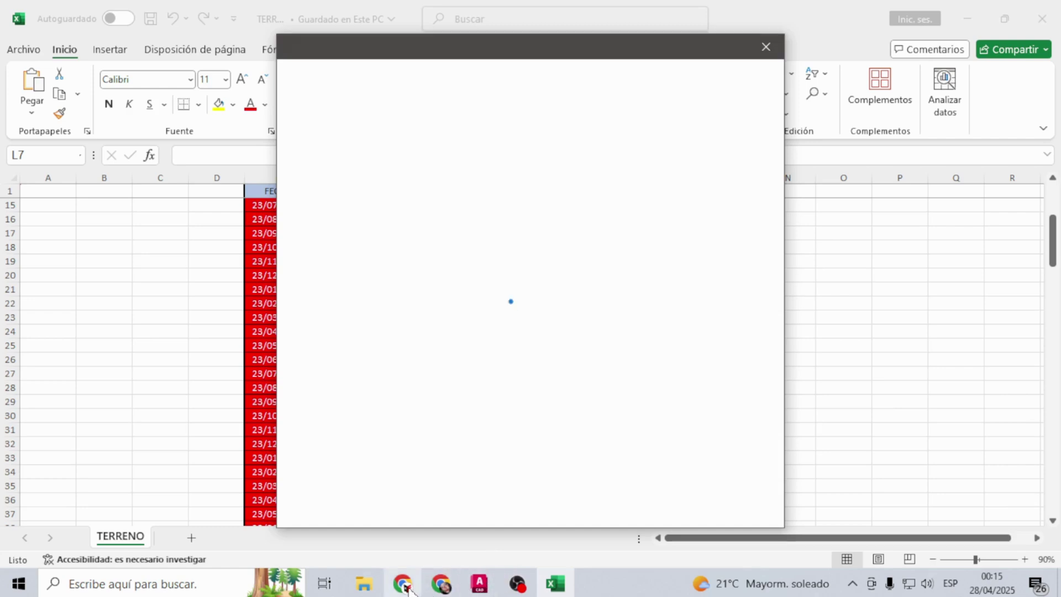
pyautogui.moveTo(409, 585)
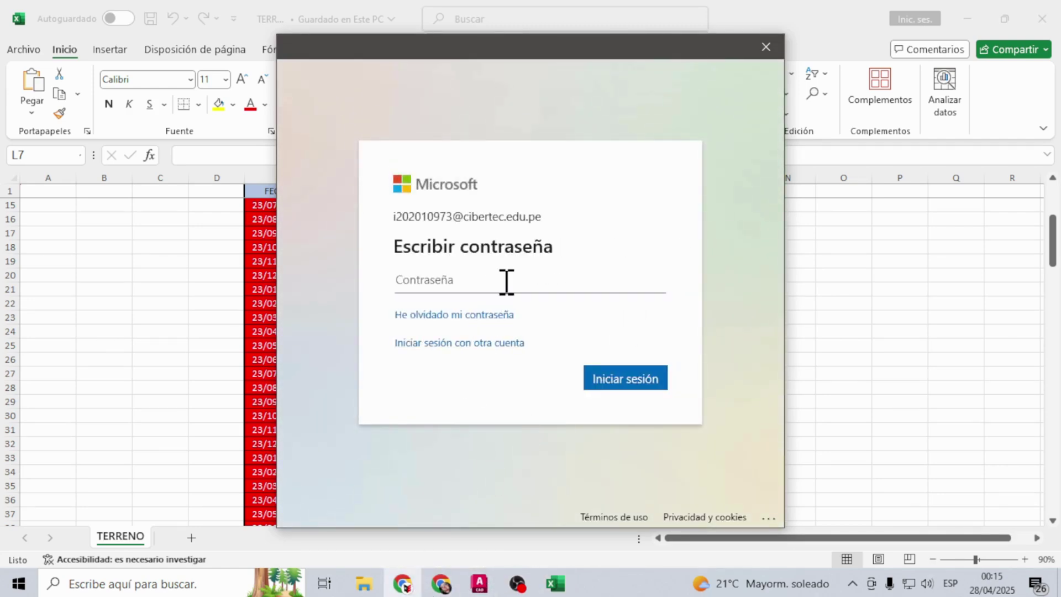
pyautogui.hotkey('ctrl', 'v')
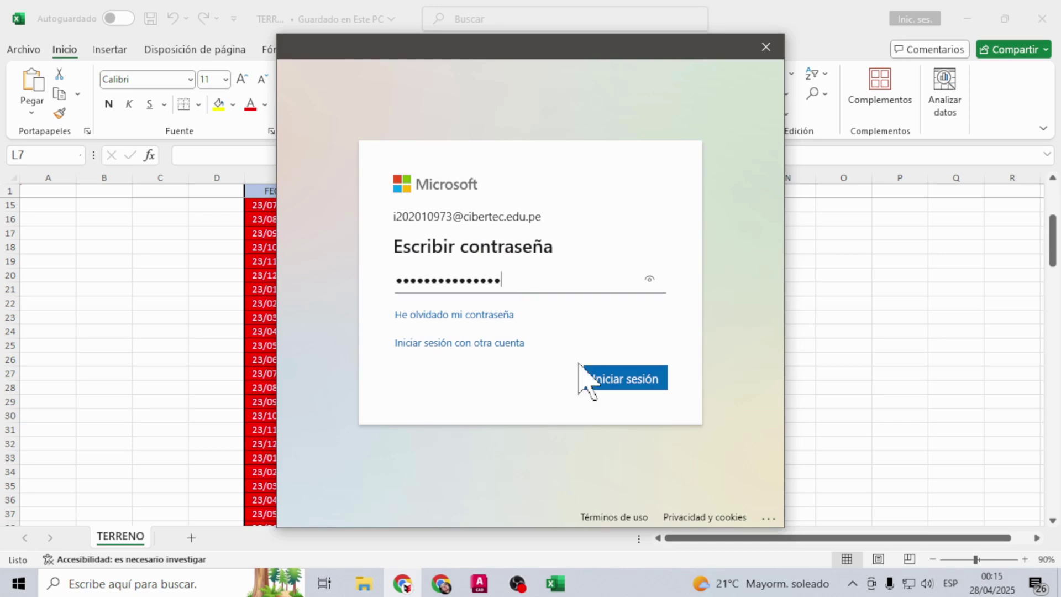
pyautogui.click(644, 386)
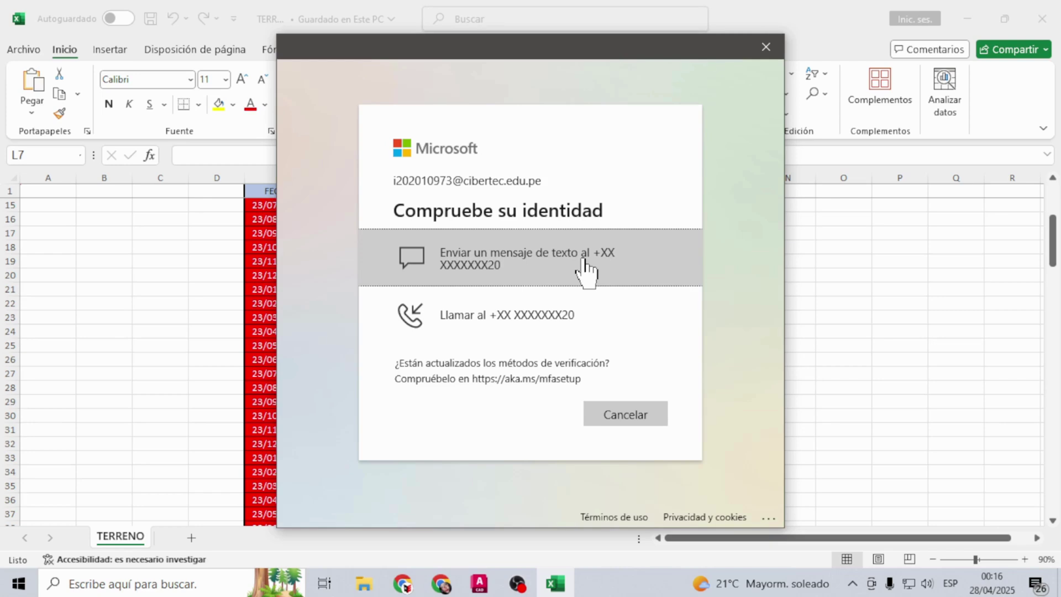
# Step: Choose text-message verification, enter the received code, and submit it with Comprobar
pyautogui.click(584, 268)
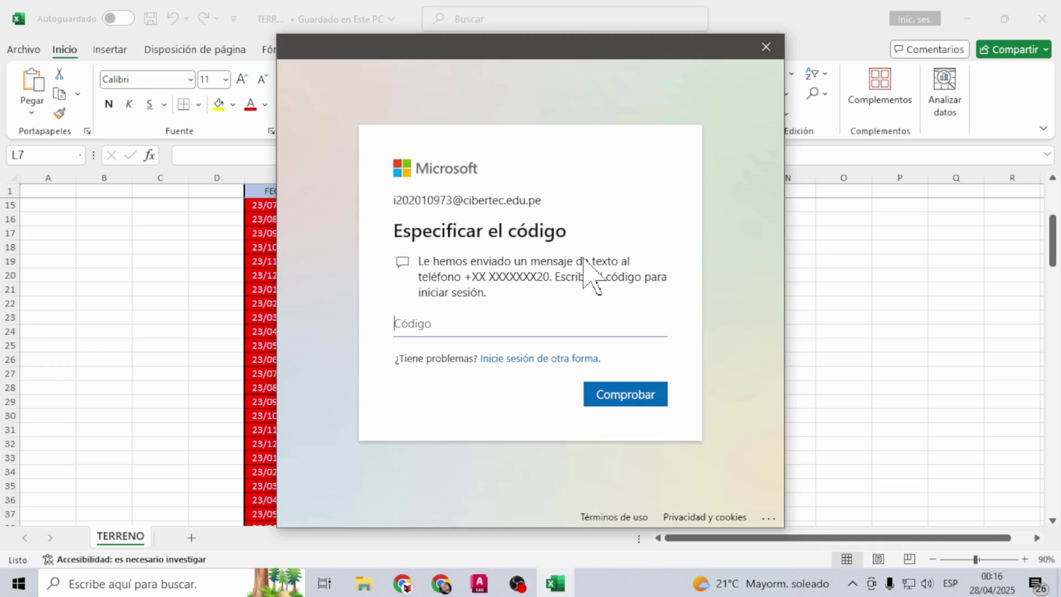
pyautogui.click(646, 394)
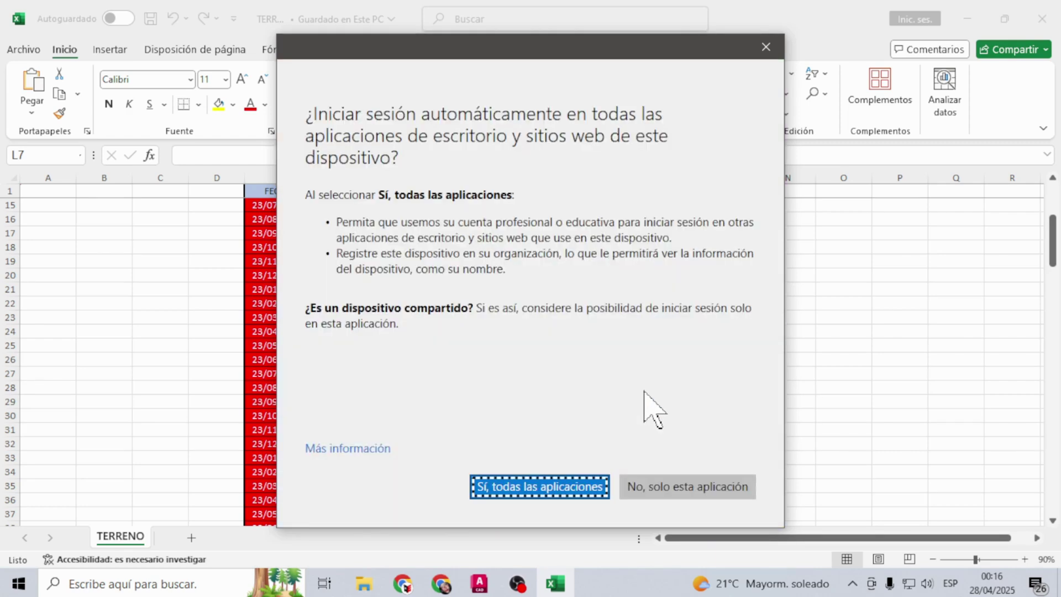